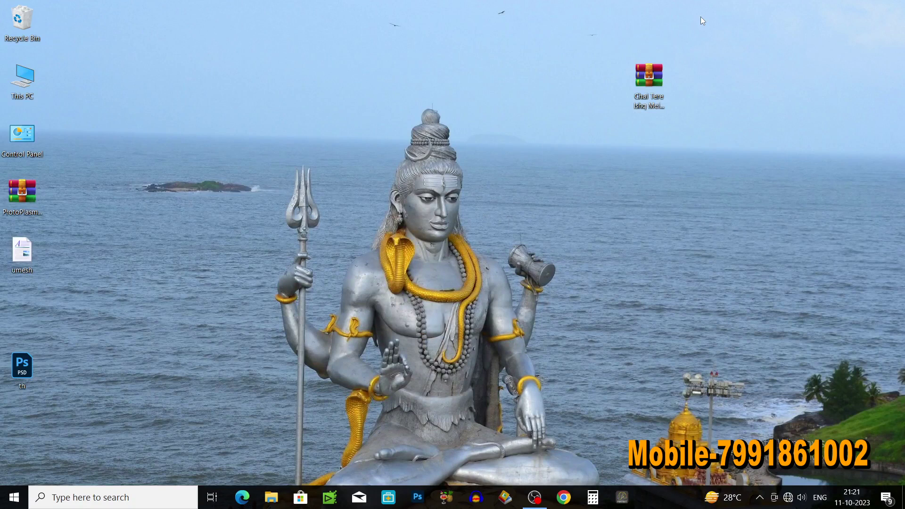
- Check the file properties of the Chal Tere Ishq Mein RAR archive on the desktop
{"action": "left_click_drag", "start_coordinate": [655, 81], "coordinate": [585, 51]}
{"action": "left_click_drag", "start_coordinate": [580, 92], "coordinate": [648, 71]}
{"action": "right_click", "coordinate": [649, 83]}
{"action": "left_click", "coordinate": [654, 324]}
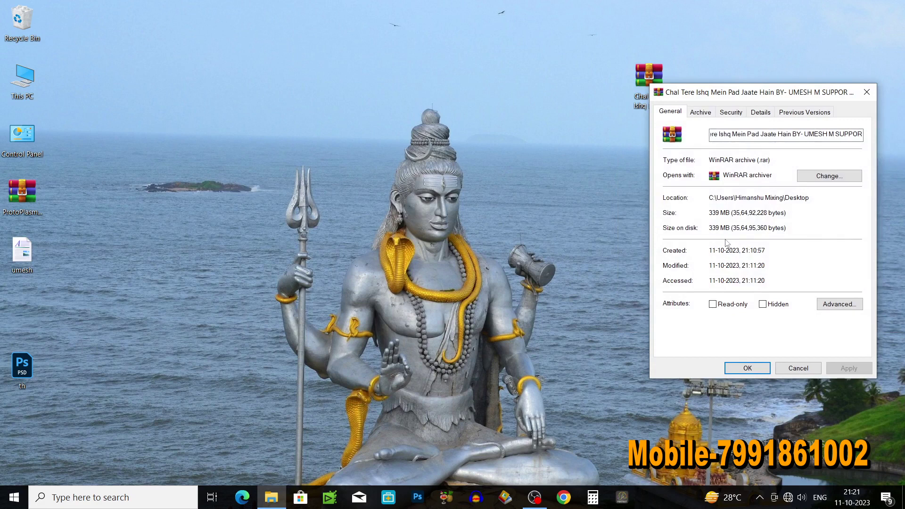
{"action": "left_click", "coordinate": [866, 92]}
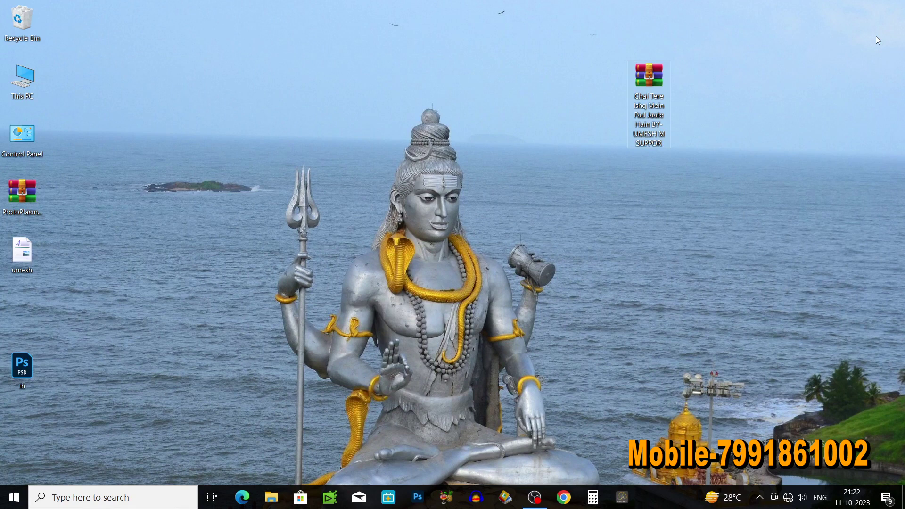
- Extract the Chal Tere Ishq Mein archive onto the desktop using the archive password, and place the extracted folder beside the archive
{"action": "right_click", "coordinate": [649, 78]}
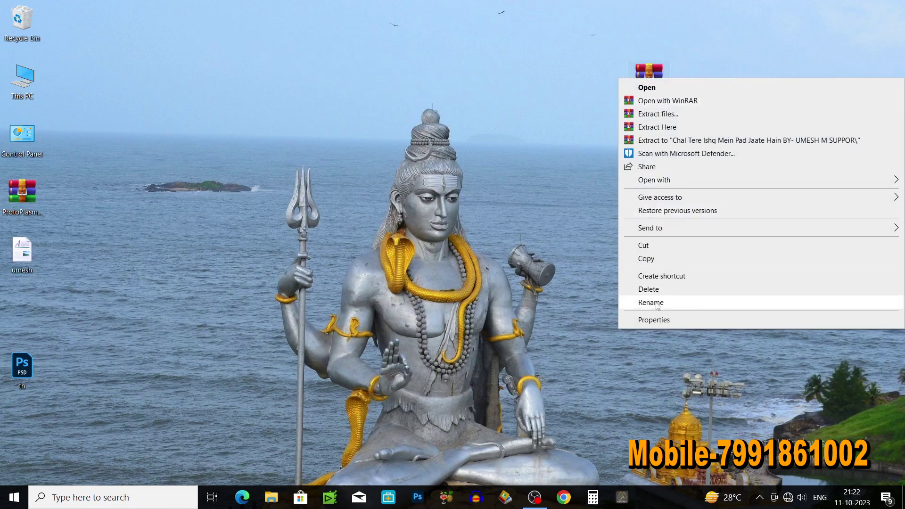
{"action": "left_click", "coordinate": [664, 128]}
{"action": "left_click", "coordinate": [376, 271]}
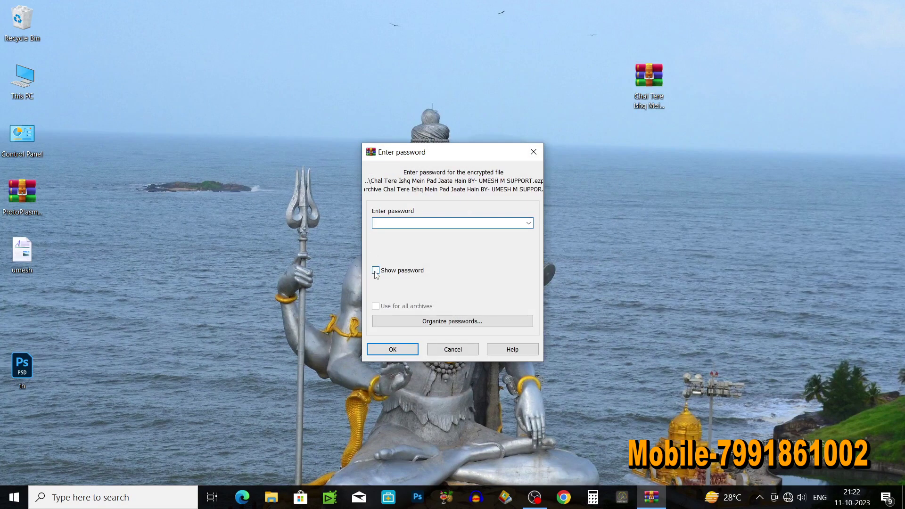
{"action": "left_click", "coordinate": [383, 346]}
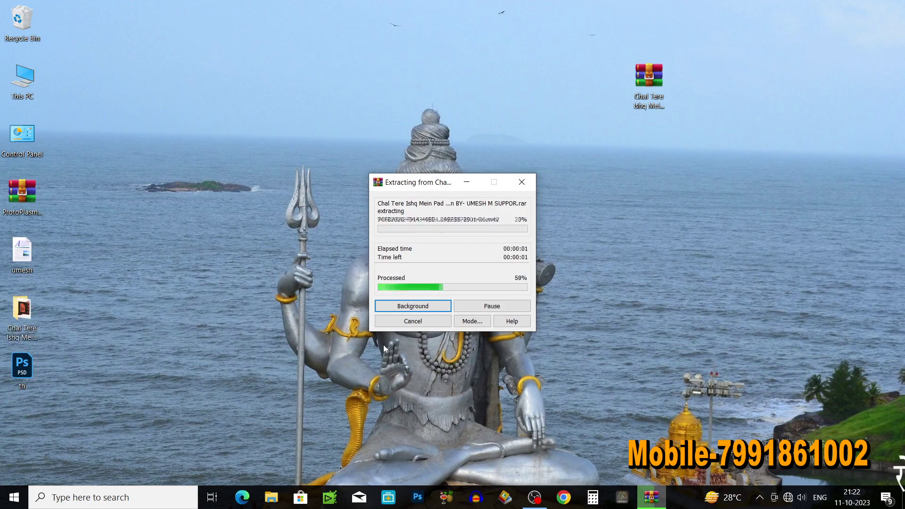
{"action": "left_click_drag", "start_coordinate": [22, 311], "coordinate": [564, 95]}
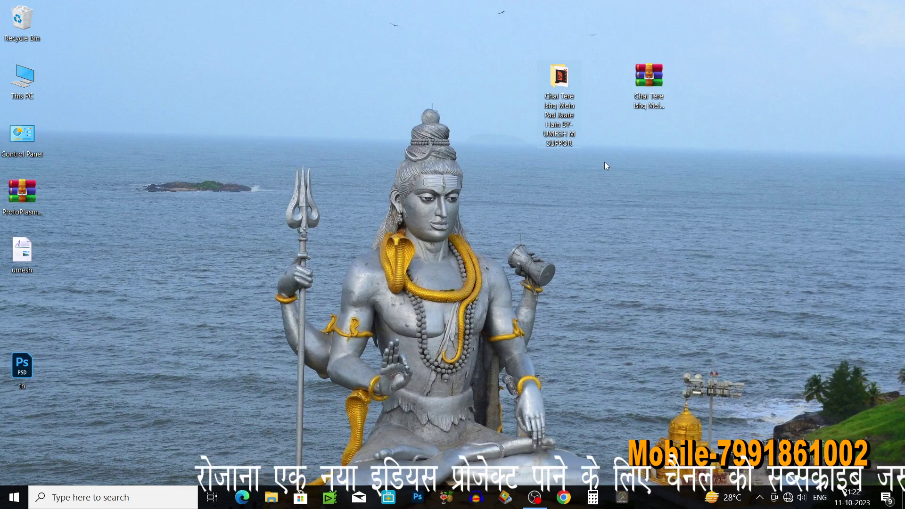
- Launch EDIUS and open the project file from the extracted Chal Tere Ishq Mein folder on the desktop
{"action": "left_click", "coordinate": [331, 500]}
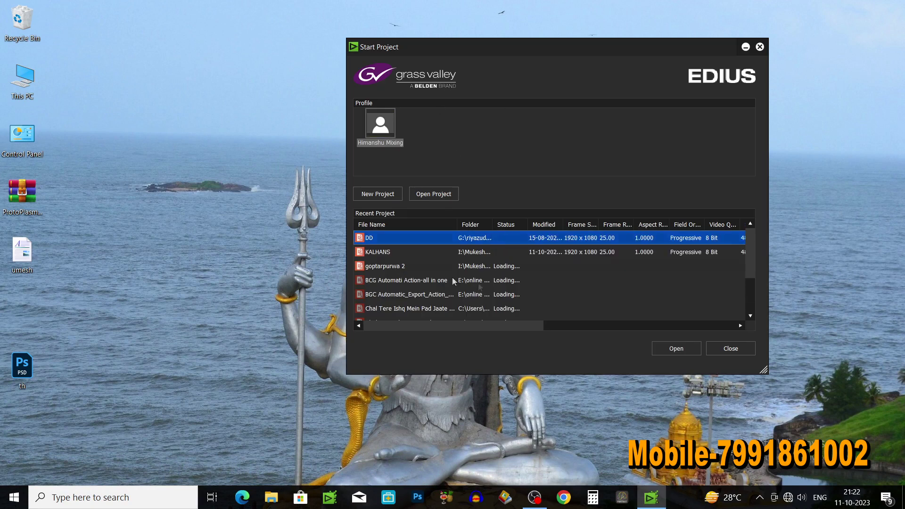
{"action": "left_click", "coordinate": [440, 195]}
{"action": "left_click", "coordinate": [32, 91]}
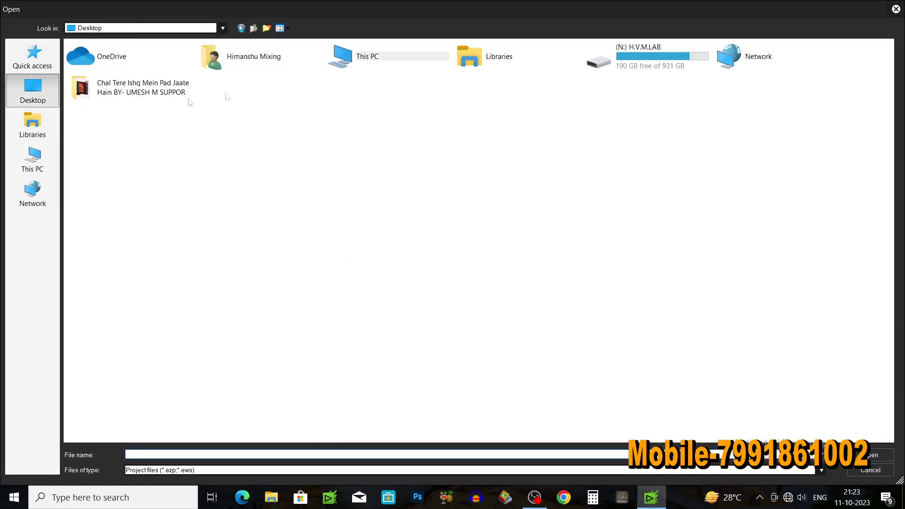
{"action": "double_click", "coordinate": [140, 88]}
{"action": "left_click", "coordinate": [171, 68]}
{"action": "left_click", "coordinate": [874, 457]}
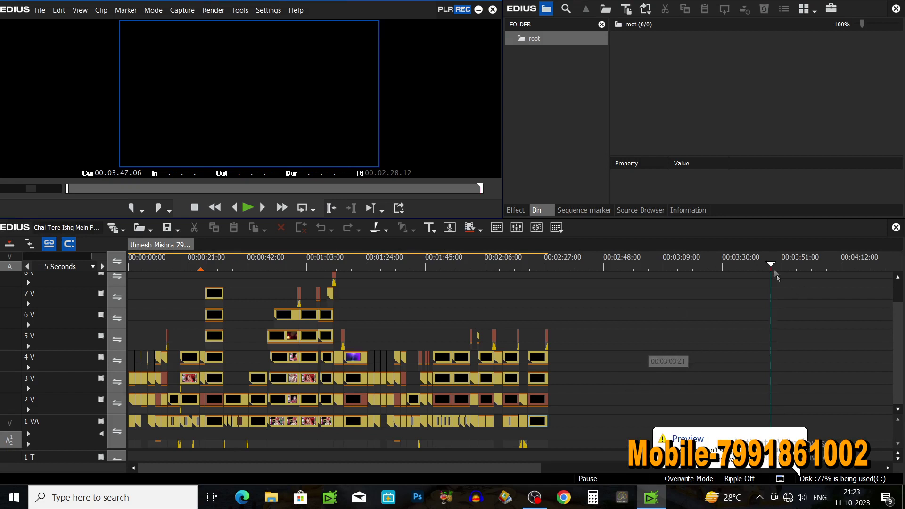
- Scrub through the whole timeline to preview the project with its current wedding footage
{"action": "left_click_drag", "start_coordinate": [790, 274], "coordinate": [153, 294]}
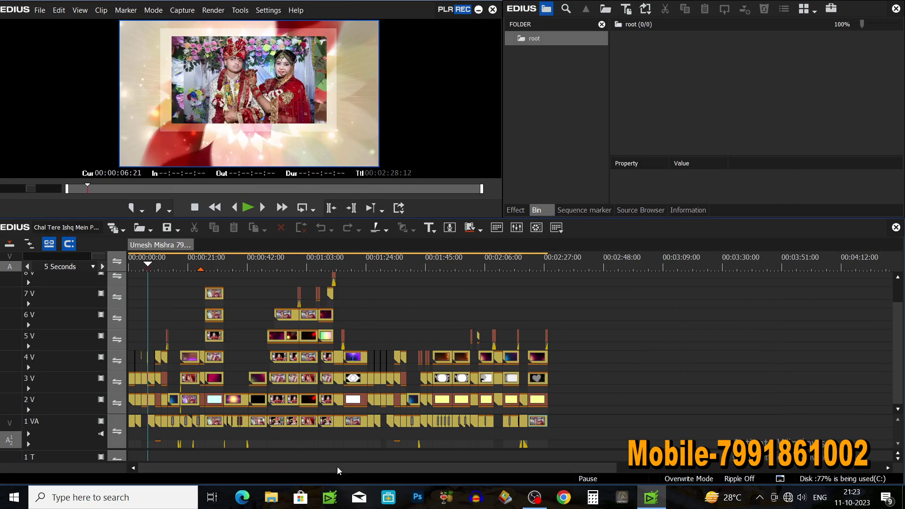
{"action": "left_click_drag", "start_coordinate": [149, 283], "coordinate": [386, 214]}
{"action": "left_click", "coordinate": [136, 265]}
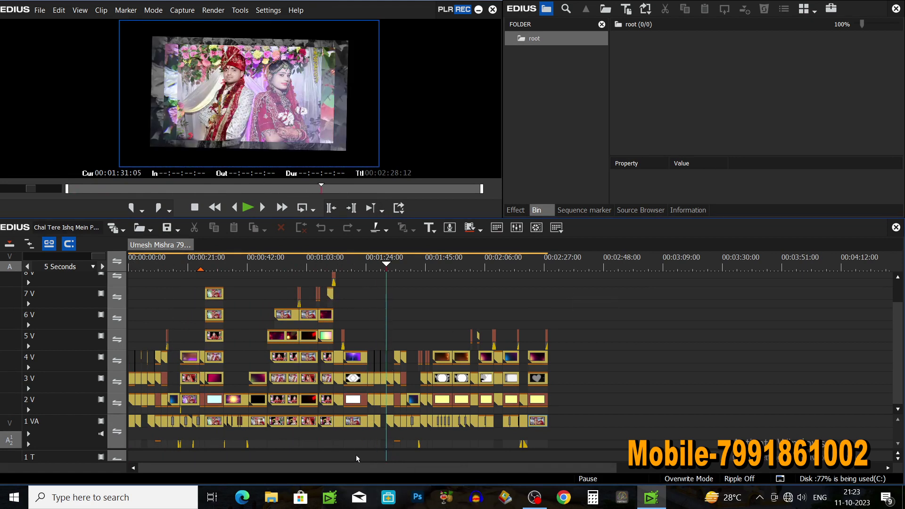
{"action": "left_click", "coordinate": [584, 260]}
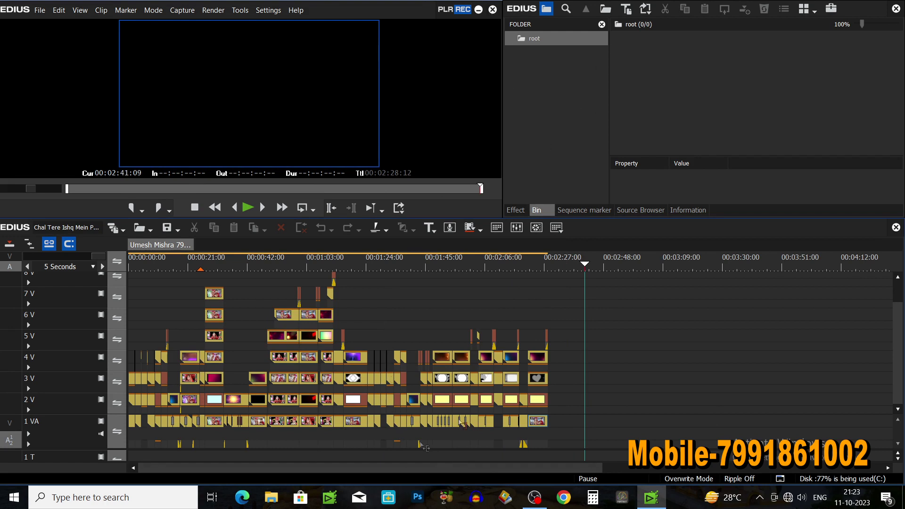
- Switch to File Explorer and open the PLAY EDIT FOOTA5667 folder on the D: drive
{"action": "left_click", "coordinate": [271, 497]}
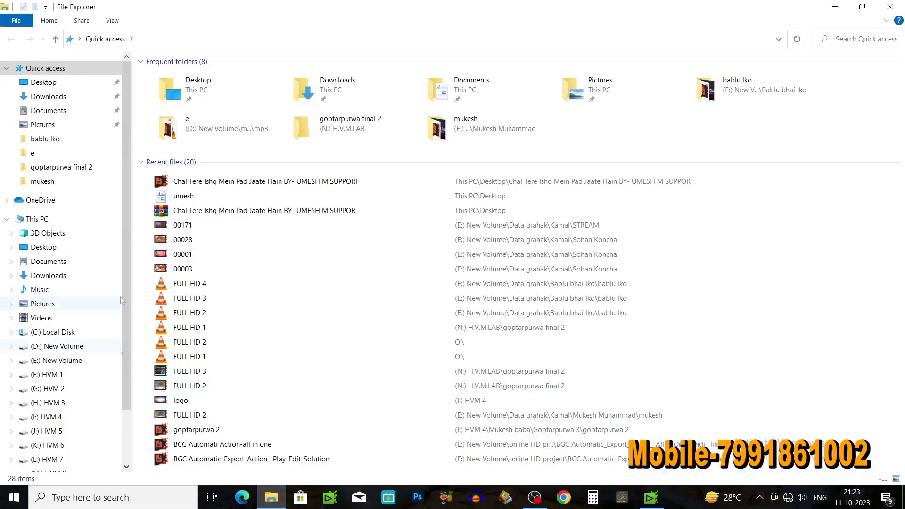
{"action": "left_click", "coordinate": [72, 346]}
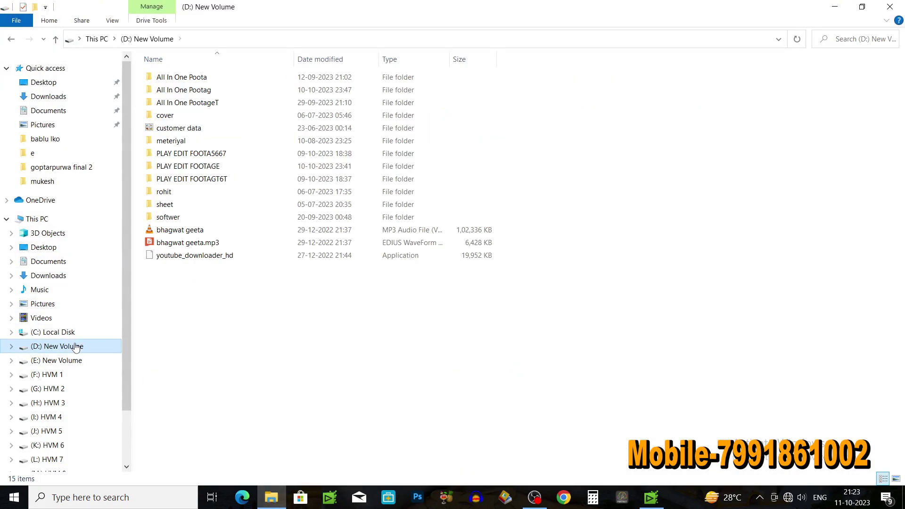
{"action": "double_click", "coordinate": [235, 171]}
{"action": "key", "text": "alt+Left"}
{"action": "left_click", "coordinate": [212, 156]}
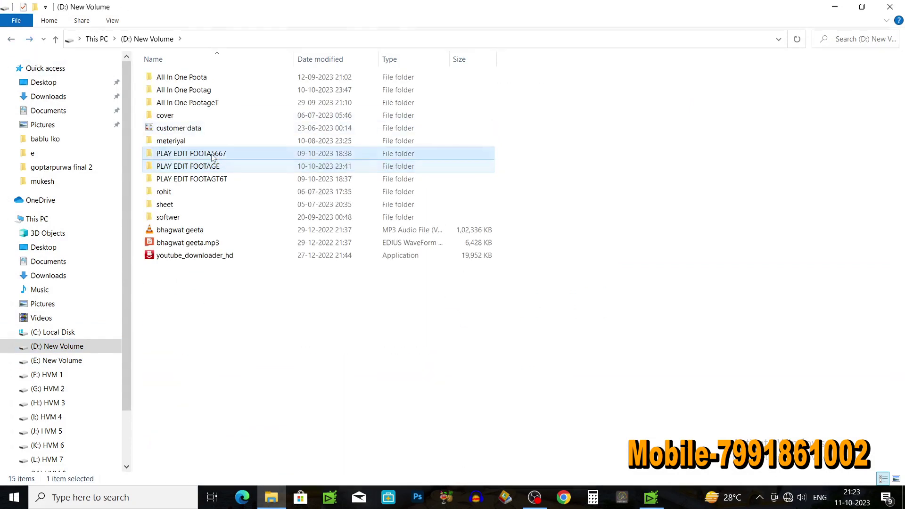
{"action": "double_click", "coordinate": [212, 157]}
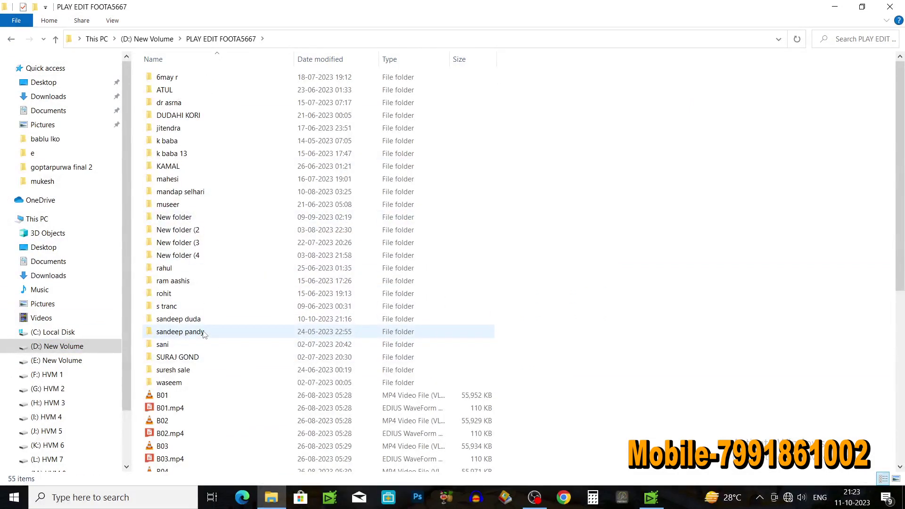
- Rename the customer folder modified 10-10-2023 by removing the last letter of its name, and return to EDIUS
{"action": "right_click", "coordinate": [204, 332]}
{"action": "right_click", "coordinate": [197, 321]}
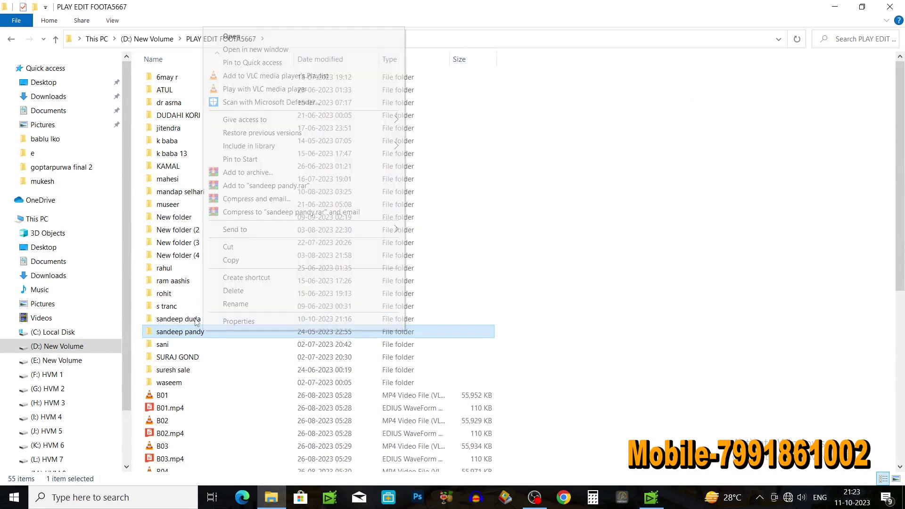
{"action": "left_click", "coordinate": [227, 292]}
{"action": "key", "text": "End"}
{"action": "key", "text": "BackSpace"}
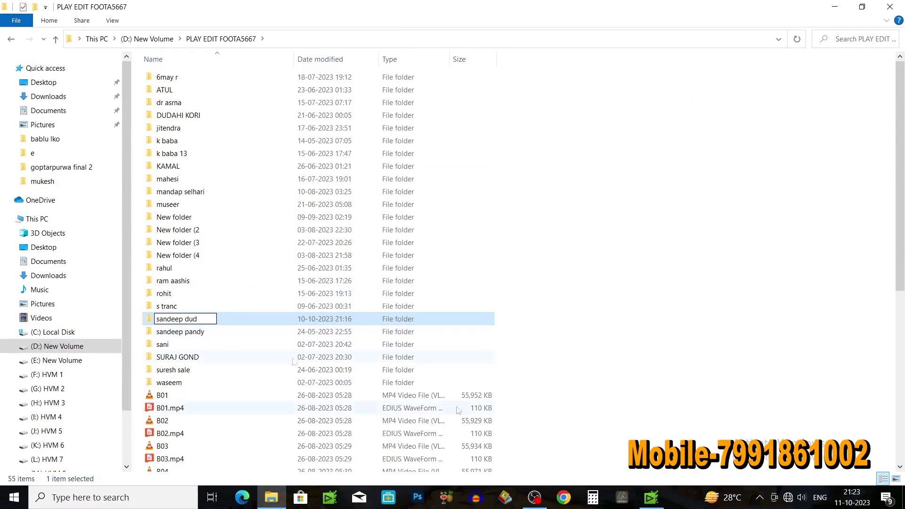
{"action": "left_click", "coordinate": [597, 204]}
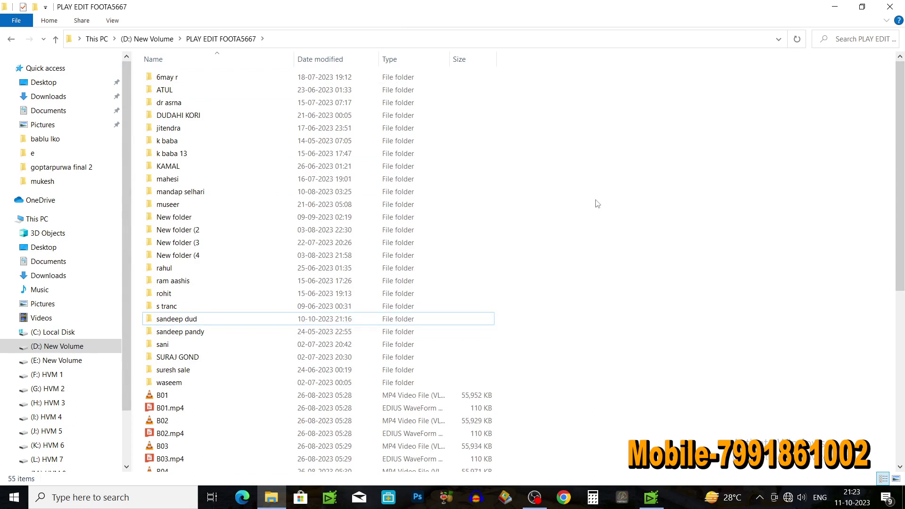
{"action": "left_click", "coordinate": [890, 7]}
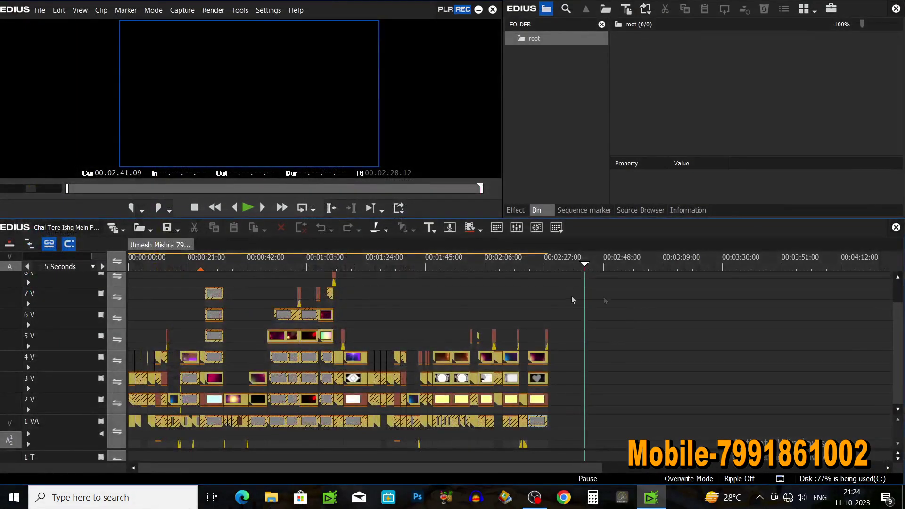
- Scrub the timeline to check the offline clips, and select every lost file in the Restore and Transfer Clips dialog
{"action": "key", "text": "Home"}
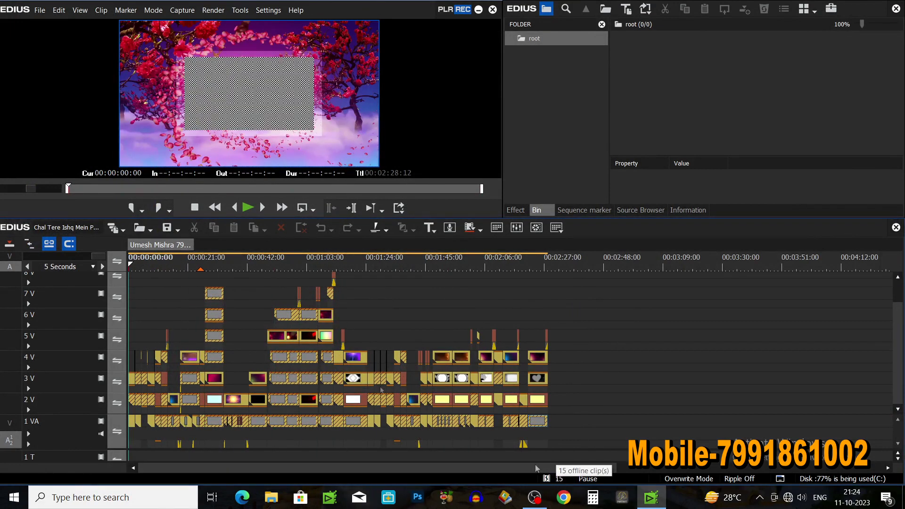
{"action": "left_click_drag", "start_coordinate": [143, 265], "coordinate": [479, 265]}
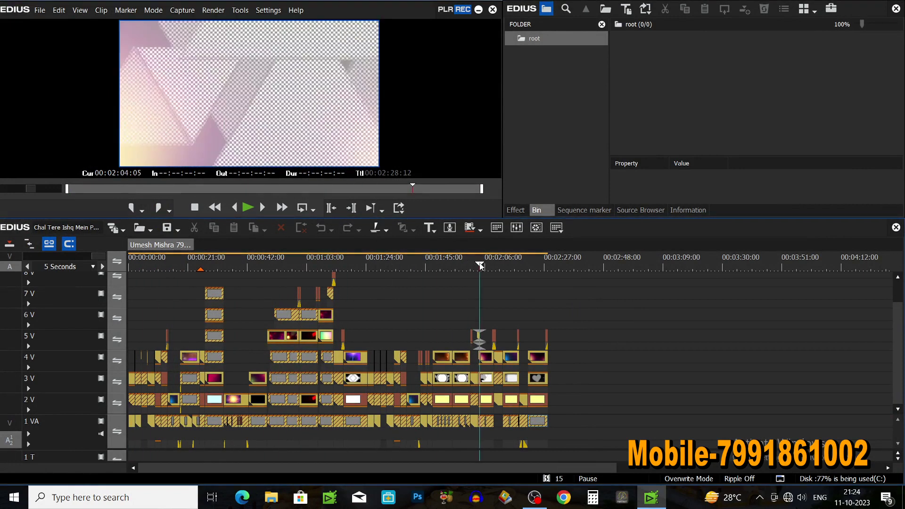
{"action": "left_click", "coordinate": [560, 481]}
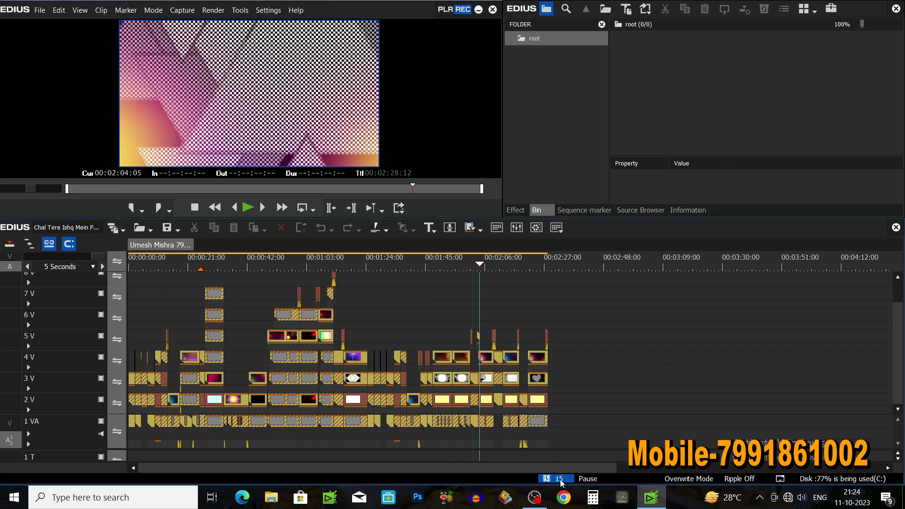
{"action": "left_click", "coordinate": [556, 264]}
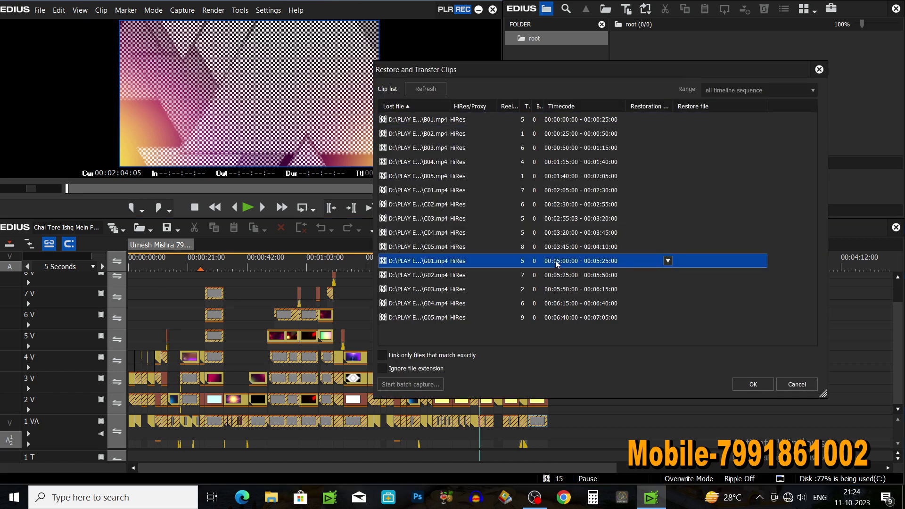
{"action": "key", "text": "ctrl+a"}
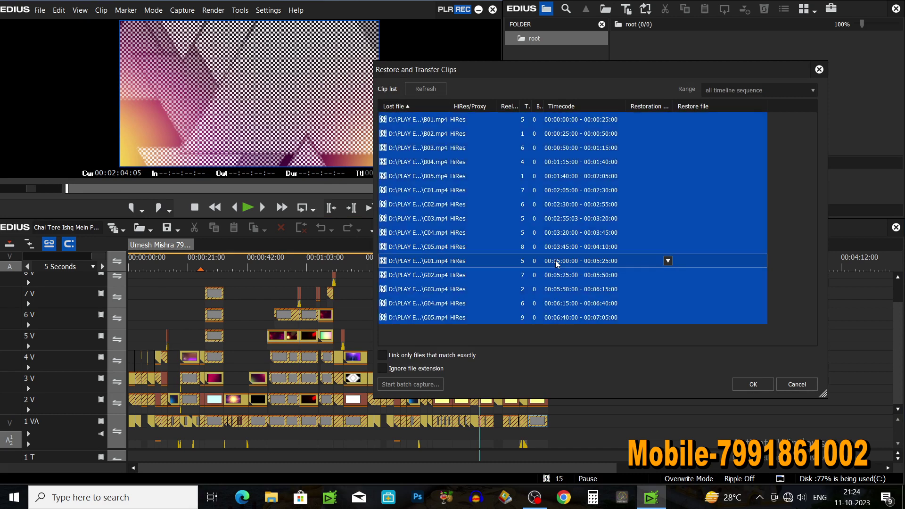
- Relink all the lost clips to the customer folder modified 21-09-2023 inside D:\PLAY EDIT FOOTAGT6T and apply the restoration
{"action": "left_click", "coordinate": [668, 261]}
{"action": "left_click", "coordinate": [656, 288]}
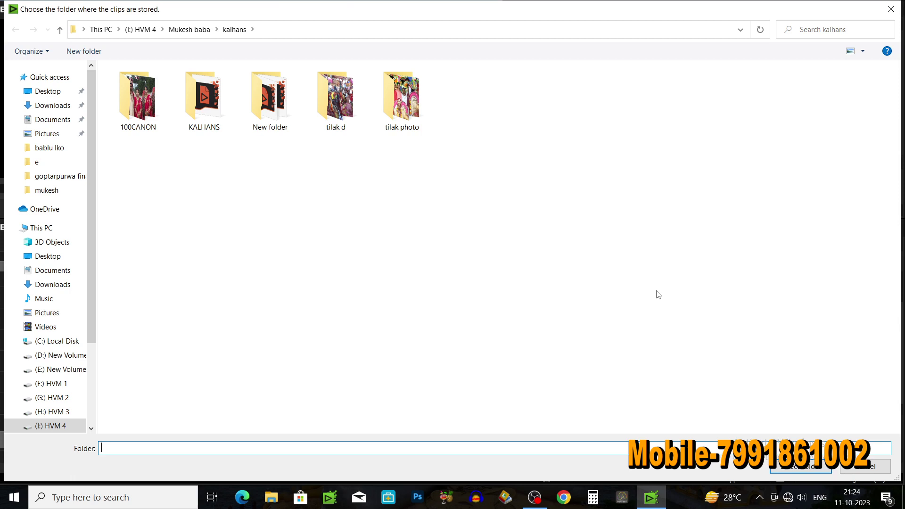
{"action": "left_click", "coordinate": [76, 360]}
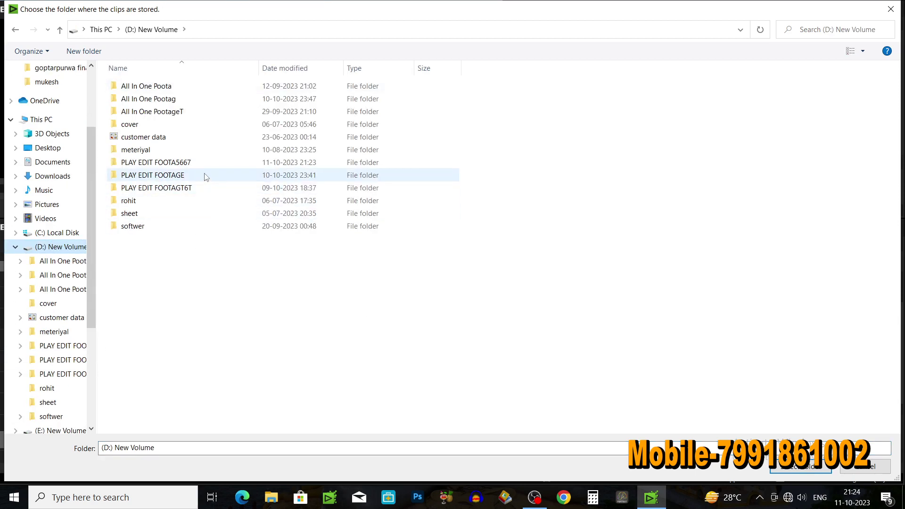
{"action": "left_click", "coordinate": [188, 189]}
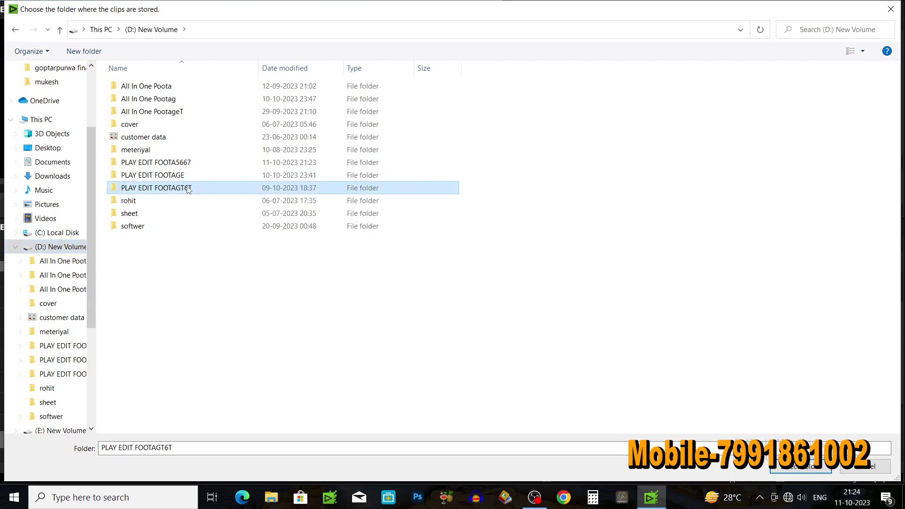
{"action": "double_click", "coordinate": [188, 188]}
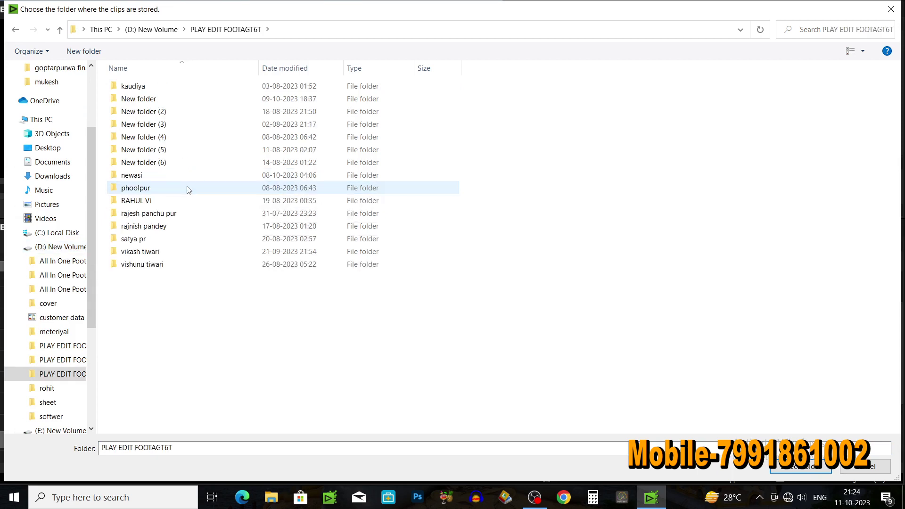
{"action": "left_click", "coordinate": [161, 255]}
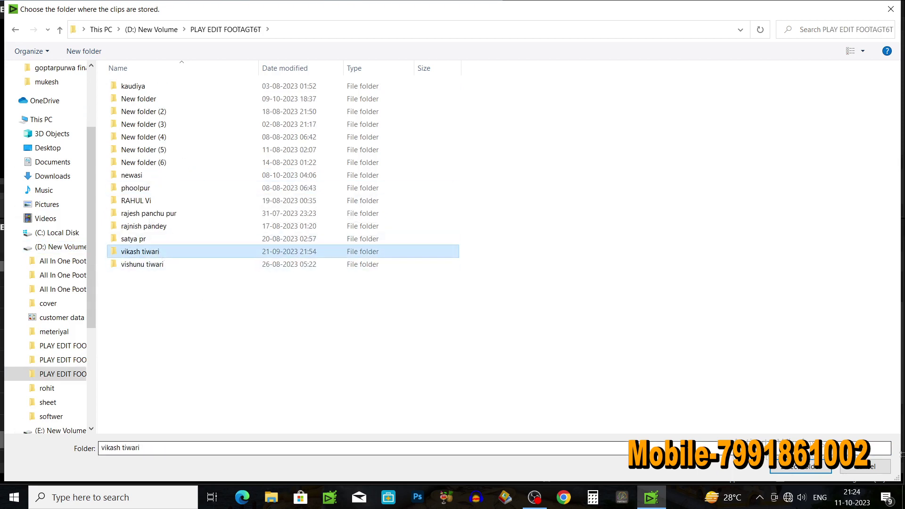
{"action": "left_click", "coordinate": [811, 468]}
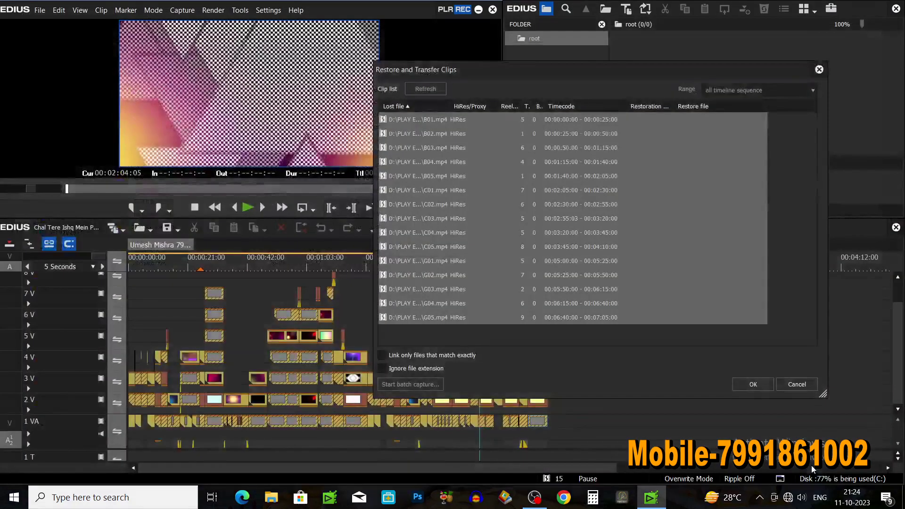
{"action": "left_click", "coordinate": [762, 386]}
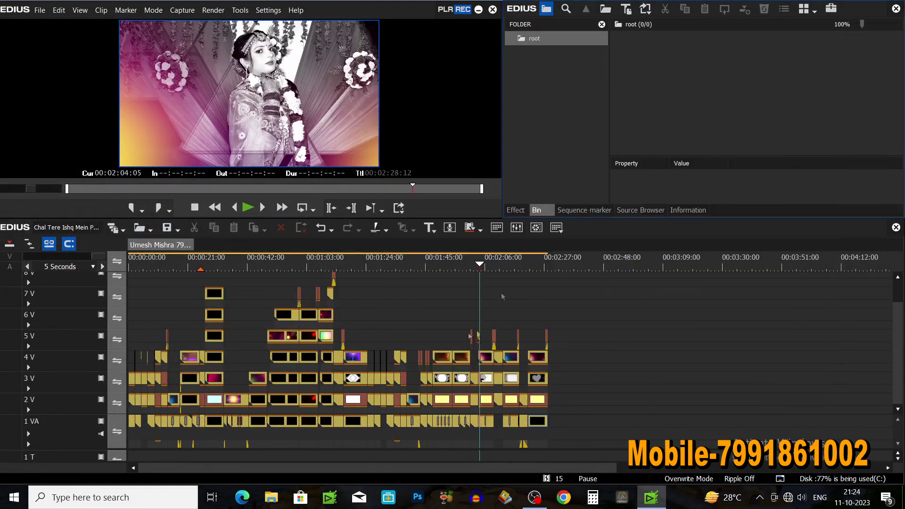
- Preview the relinked footage by scrubbing the timeline from its start to about 00:00:27
{"action": "left_click_drag", "start_coordinate": [481, 265], "coordinate": [109, 277]}
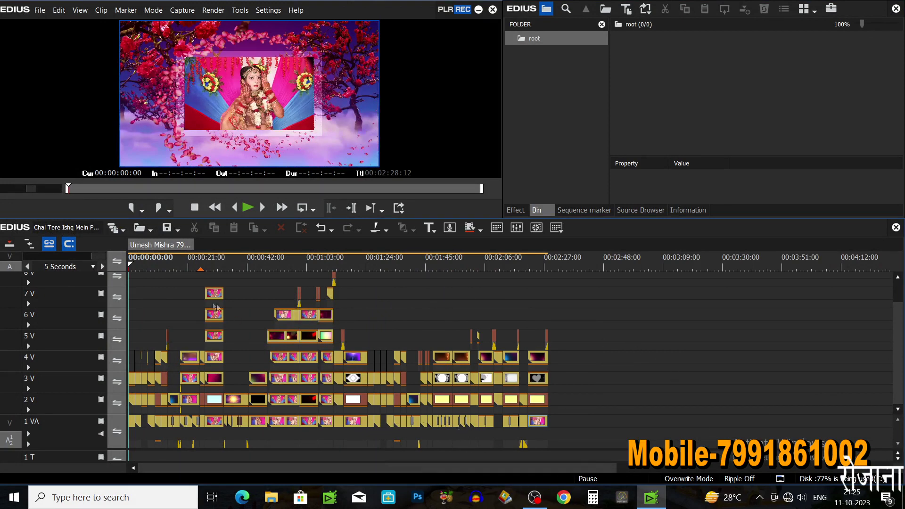
{"action": "left_click_drag", "start_coordinate": [207, 264], "coordinate": [103, 272]}
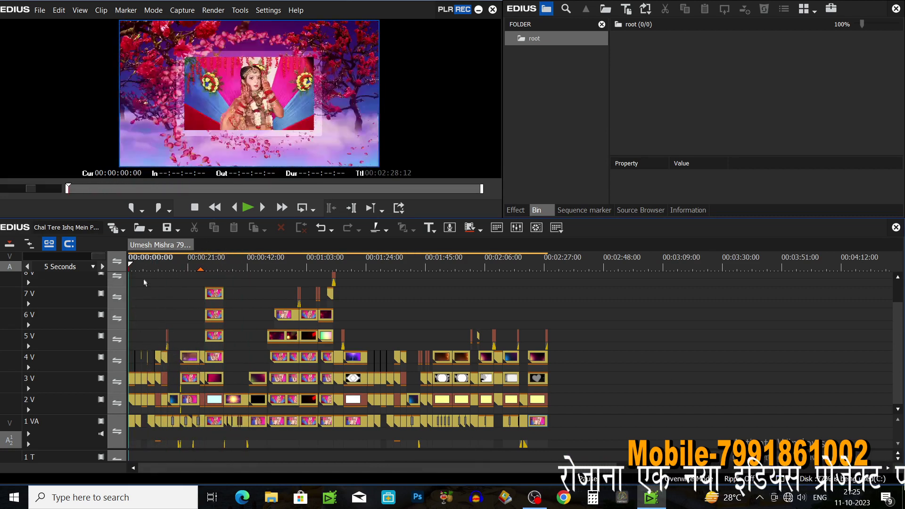
{"action": "left_click", "coordinate": [162, 266]}
{"action": "left_click_drag", "start_coordinate": [164, 266], "coordinate": [205, 267]}
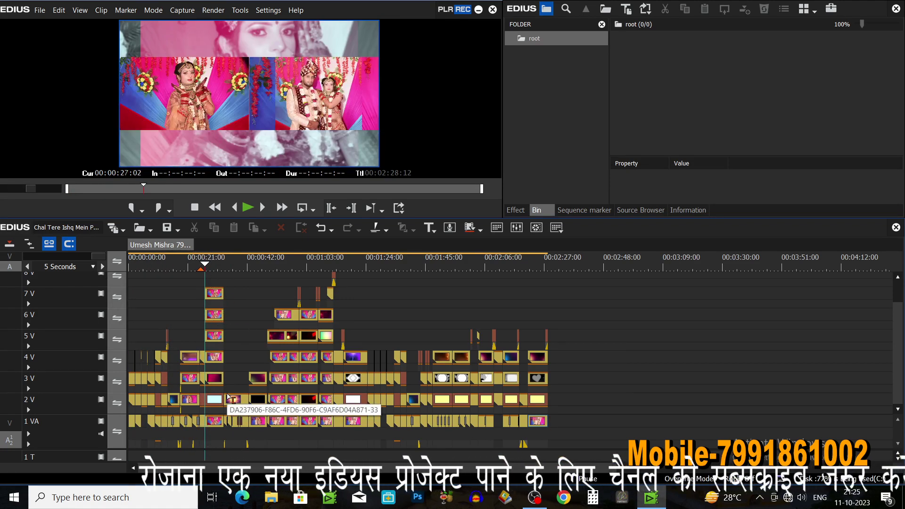
- Preview the relinked footage from about 00:00:27 through to the end of the timeline
{"action": "key", "text": "space"}
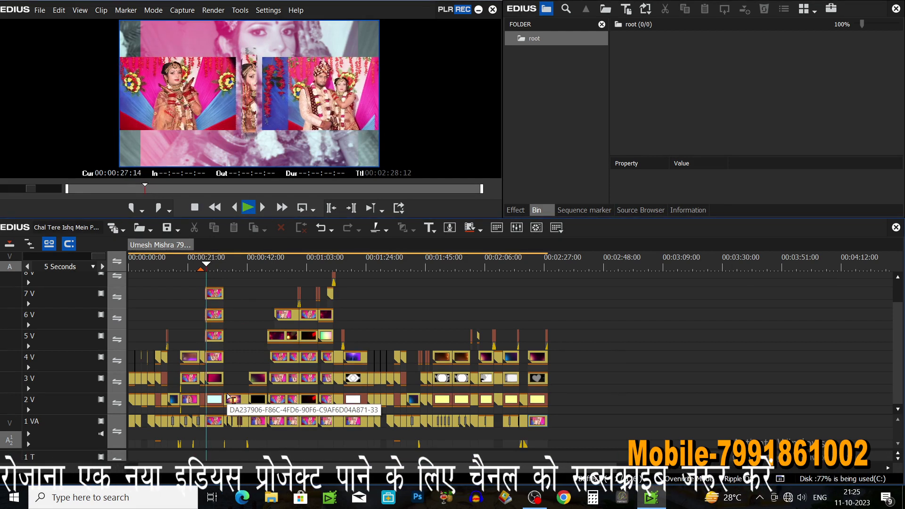
{"action": "key", "text": "space"}
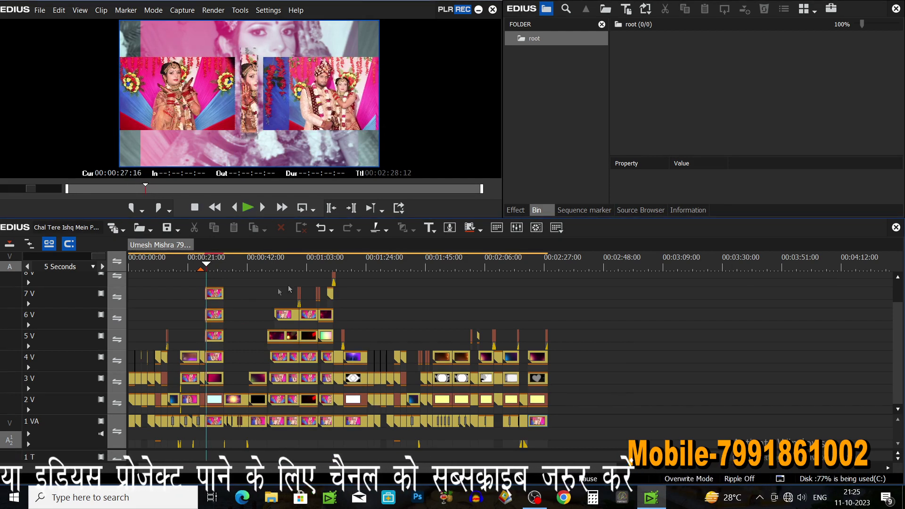
{"action": "left_click", "coordinate": [301, 272]}
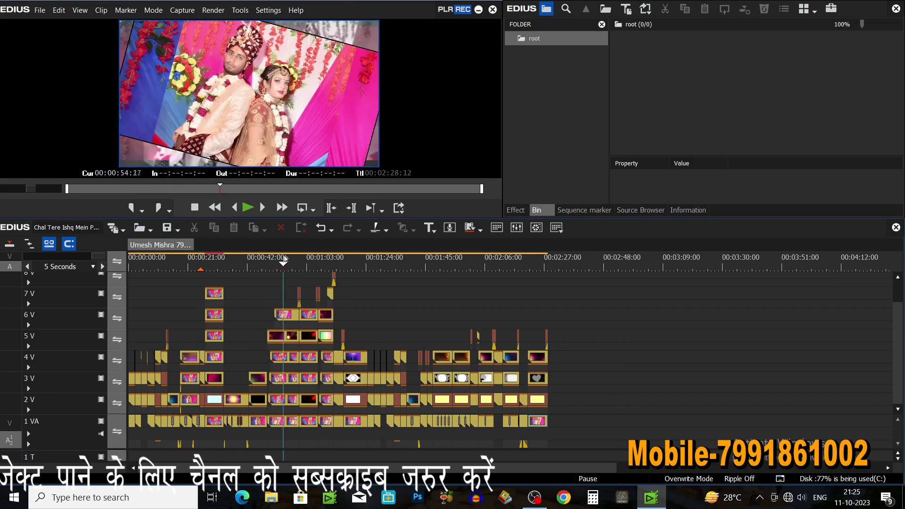
{"action": "left_click_drag", "start_coordinate": [303, 249], "coordinate": [574, 241]}
- Play the sequence from its start and check the system speaker volume during playback
{"action": "key", "text": "Home"}
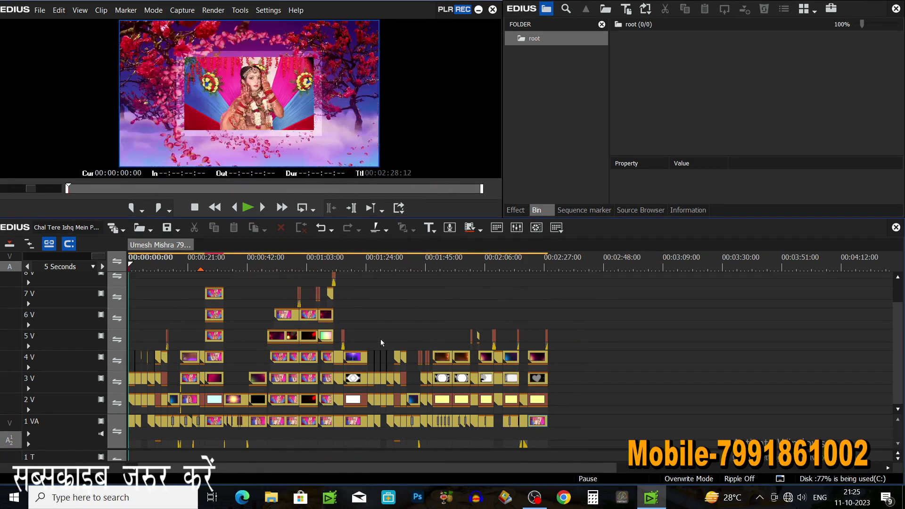
{"action": "key", "text": "space"}
{"action": "left_click", "coordinate": [801, 497]}
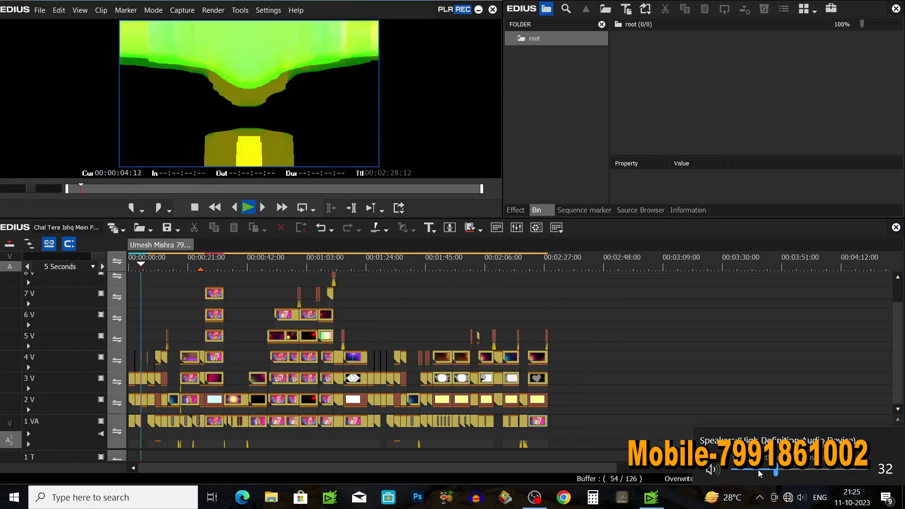
{"action": "left_click", "coordinate": [632, 332]}
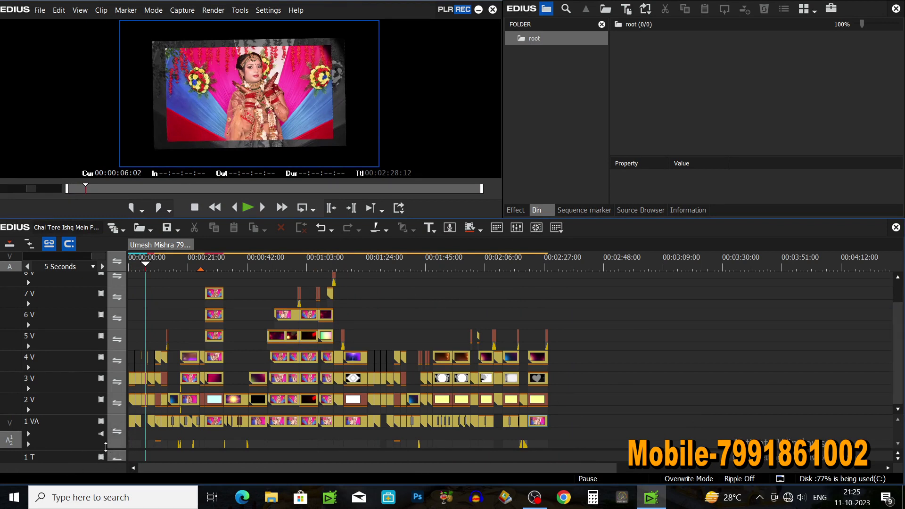
- Enlarge the audio track area, mute the song on track 1 A, and play the sequence from about 00:00:06
{"action": "left_click_drag", "start_coordinate": [103, 447], "coordinate": [96, 433]}
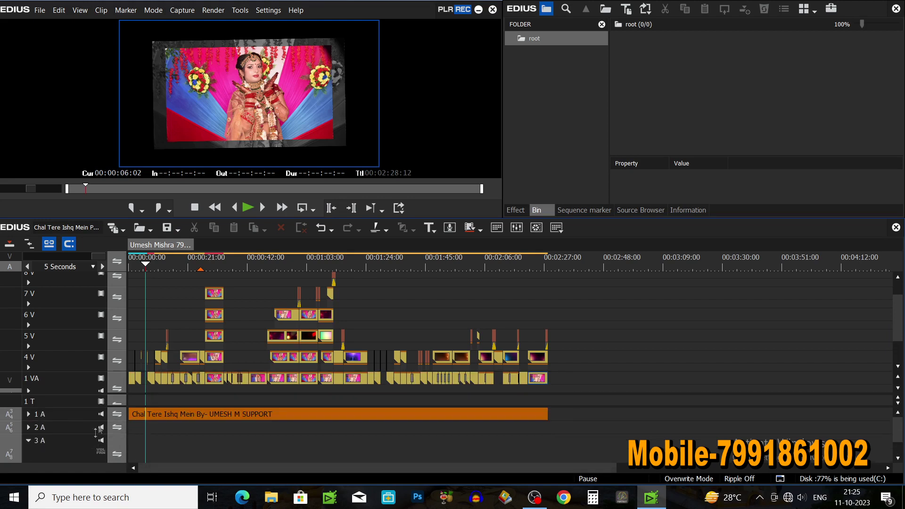
{"action": "left_click", "coordinate": [101, 416]}
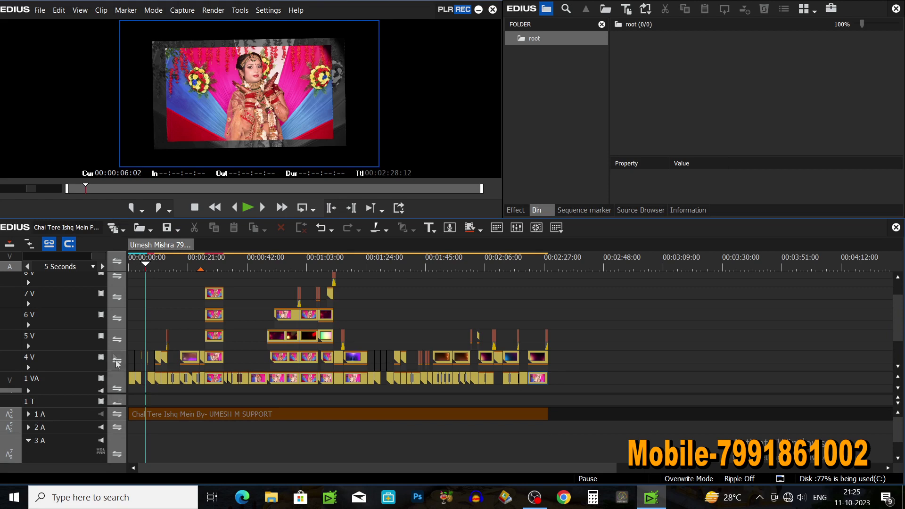
{"action": "key", "text": "space"}
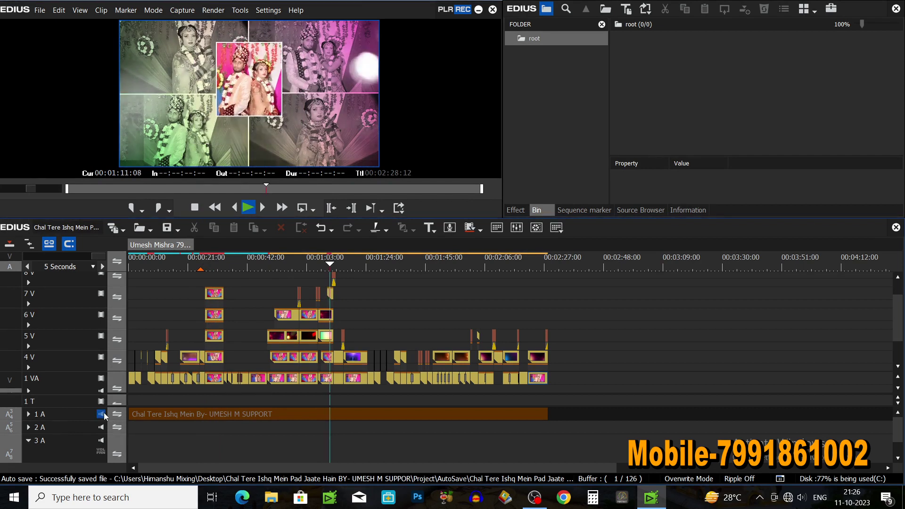
- Unmute the song on track 1 A and scrub through the rest of the timeline to about 00:02:27
{"action": "left_click", "coordinate": [103, 414]}
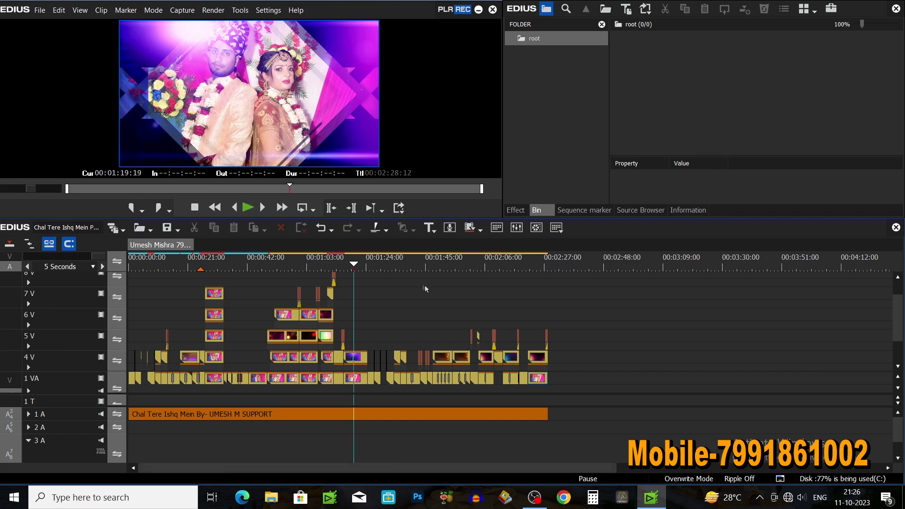
{"action": "left_click", "coordinate": [433, 259]}
{"action": "left_click_drag", "start_coordinate": [433, 258], "coordinate": [545, 228]}
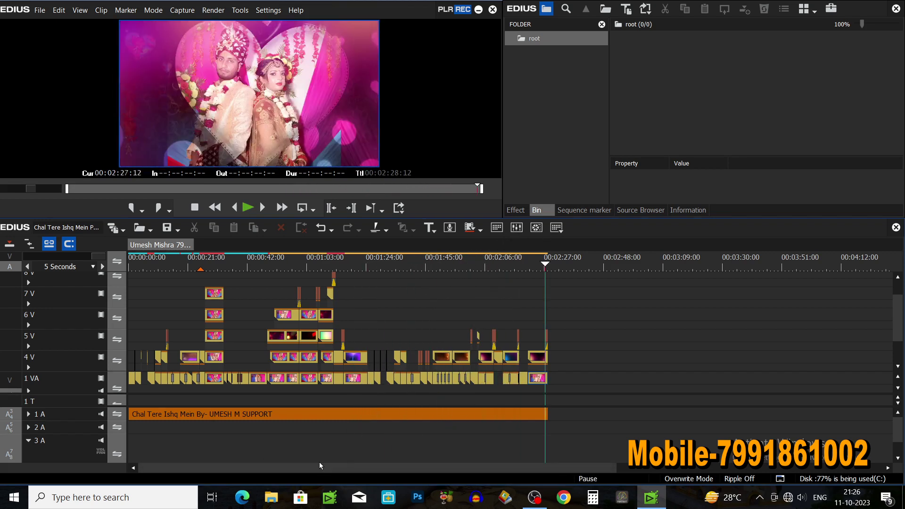